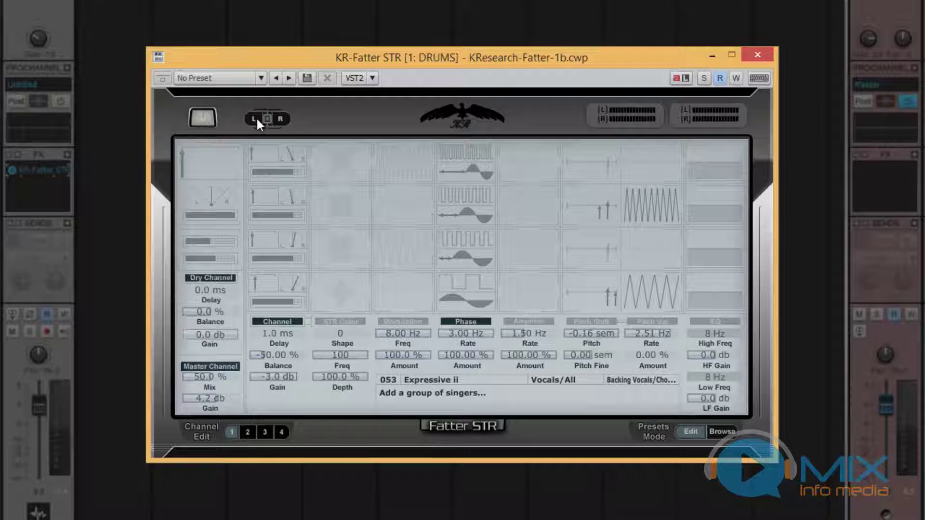
# Show the right-side channels and switch the Modulation, Amplitude and Pitch Shift modules on and off.
pyautogui.click(287, 121)
pyautogui.click(416, 322)
pyautogui.click(417, 323)
pyautogui.click(518, 321)
pyautogui.click(519, 321)
pyautogui.click(588, 321)
pyautogui.click(588, 322)
# Step through channels 2, 3 and 4, return to channel 1, then browse the preset library.
pyautogui.click(247, 432)
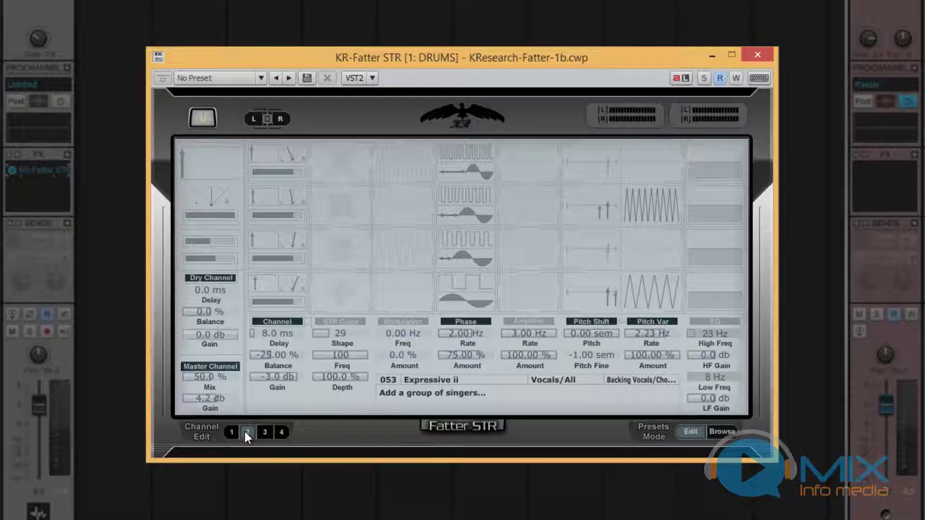
pyautogui.click(265, 433)
pyautogui.click(281, 433)
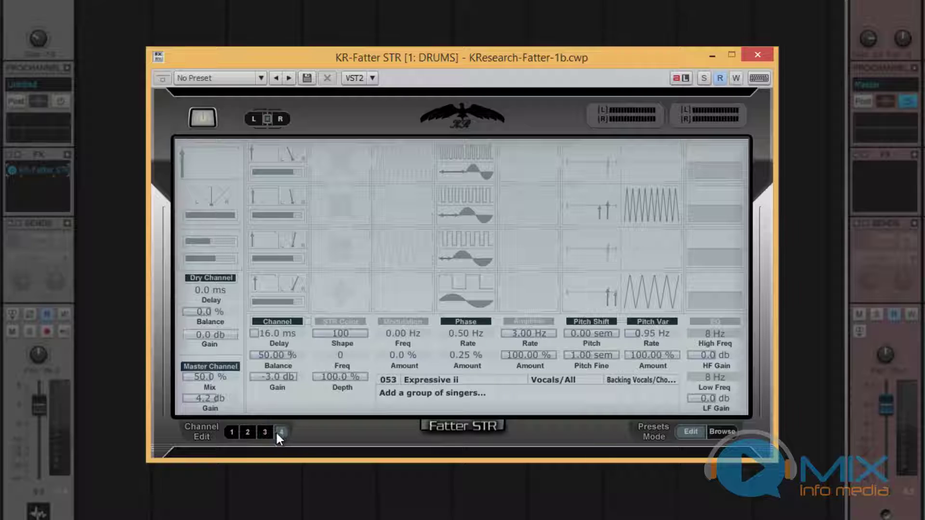
pyautogui.click(234, 434)
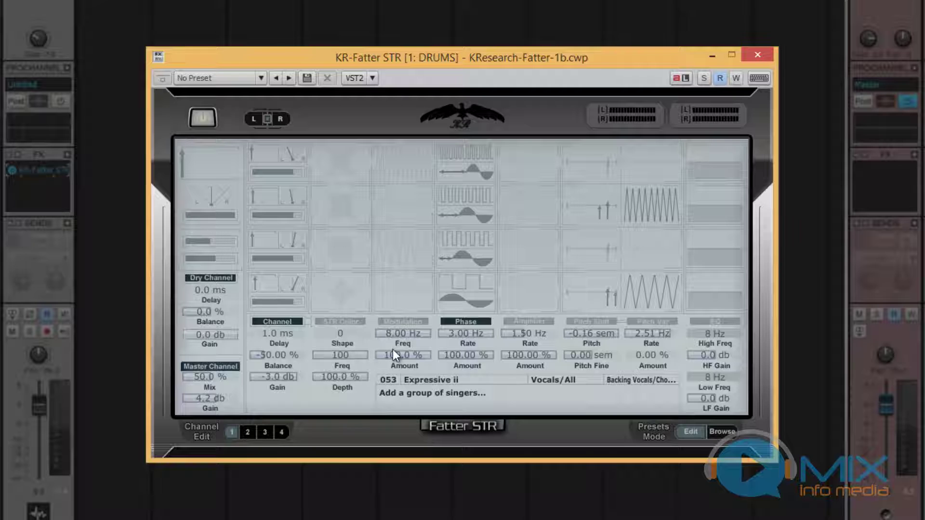
pyautogui.click(721, 432)
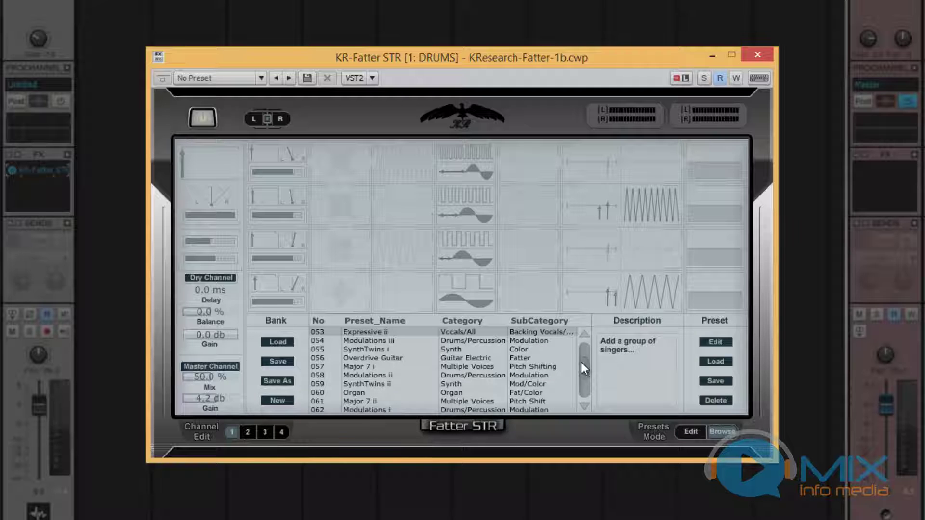
# Scroll through the Fatter STR preset list, then hide the console with D to reveal the track view.
pyautogui.scroll(15, 581, 361)
pyautogui.scroll(-8, 584, 347)
pyautogui.scroll(-20, 584, 356)
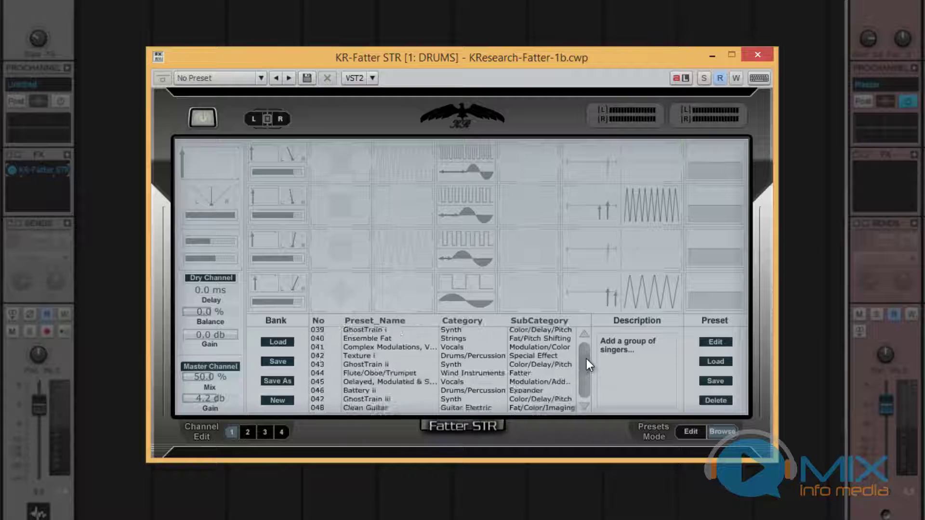
pyautogui.scroll(20, 589, 366)
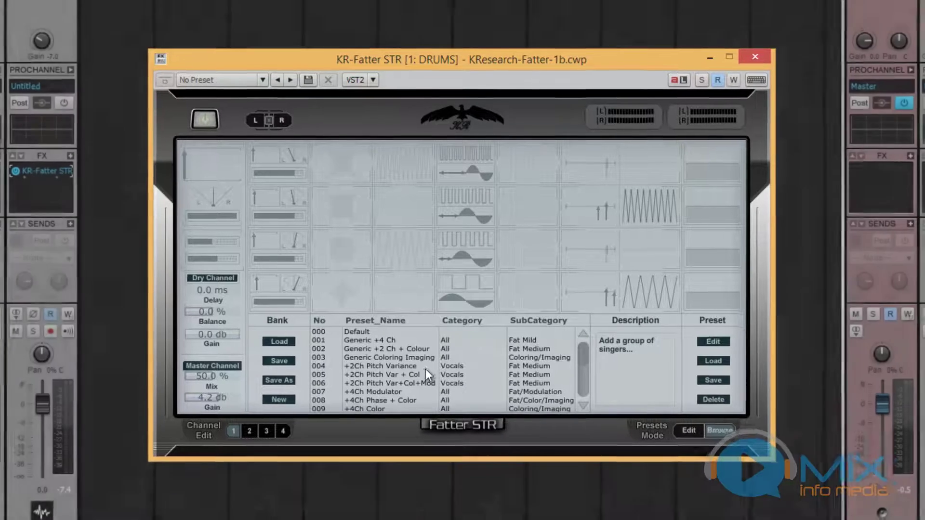
pyautogui.scroll(-4, 427, 367)
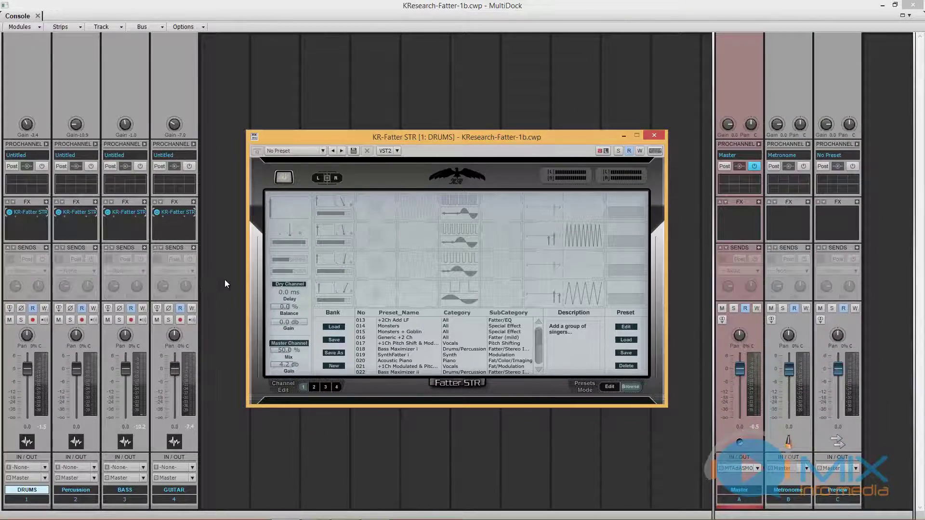
pyautogui.press('d')
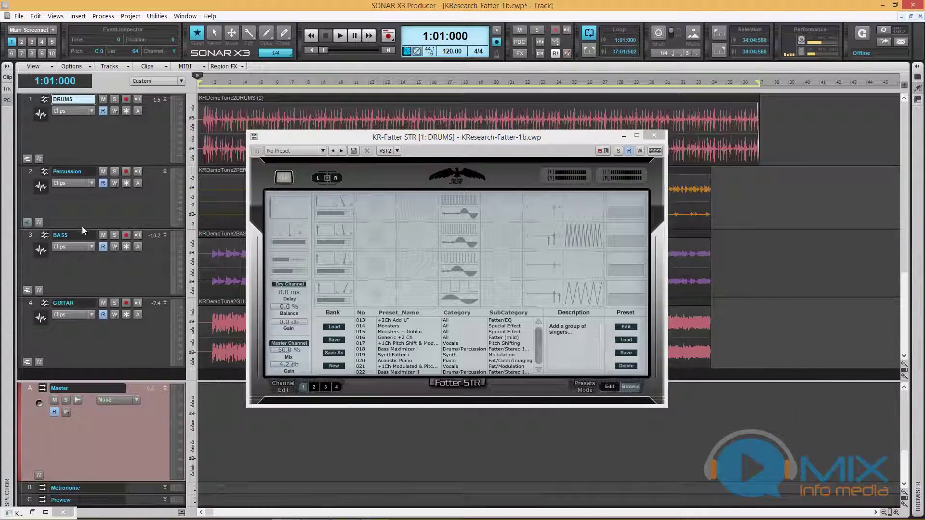
# Bring the console back with D and reopen KR-Fatter STR on the DRUMS track.
pyautogui.press('d')
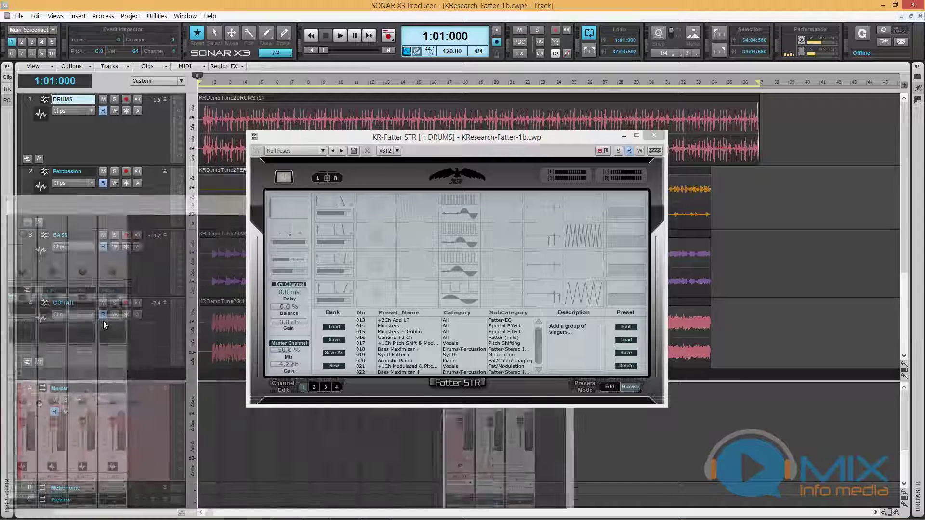
pyautogui.doubleClick(25, 213)
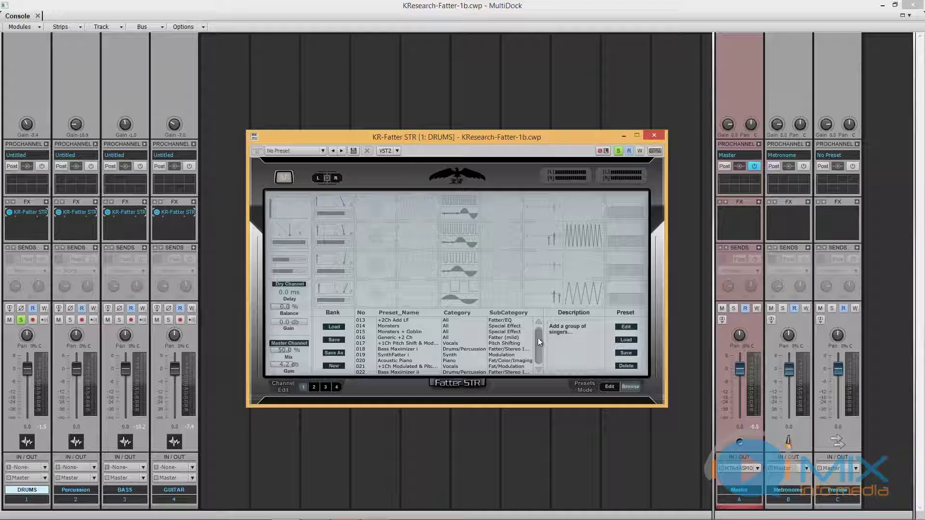
pyautogui.moveTo(538, 338); pyautogui.dragTo(540, 326)
pyautogui.scroll(-5, 398, 337)
pyautogui.scroll(-3, 395, 340)
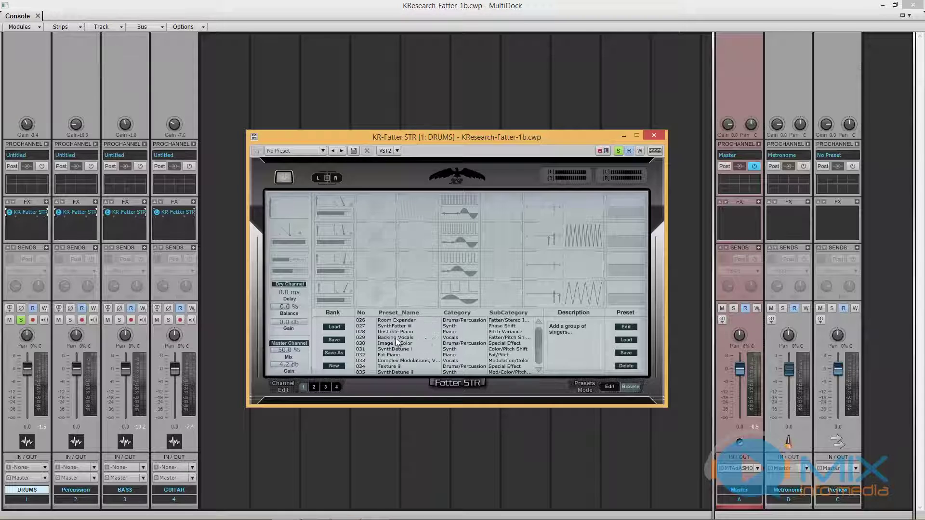
# Sort the preset list by Category and scroll through the results.
pyautogui.click(459, 313)
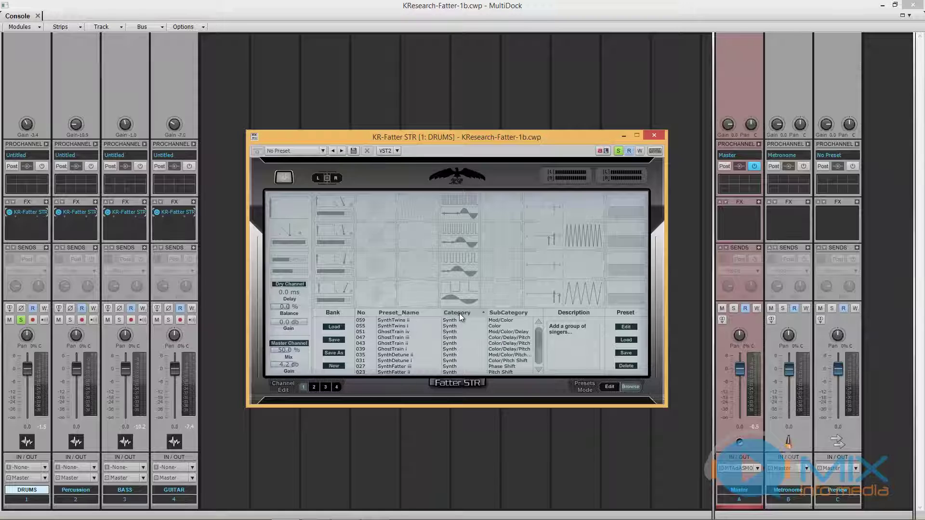
pyautogui.scroll(8, 474, 334)
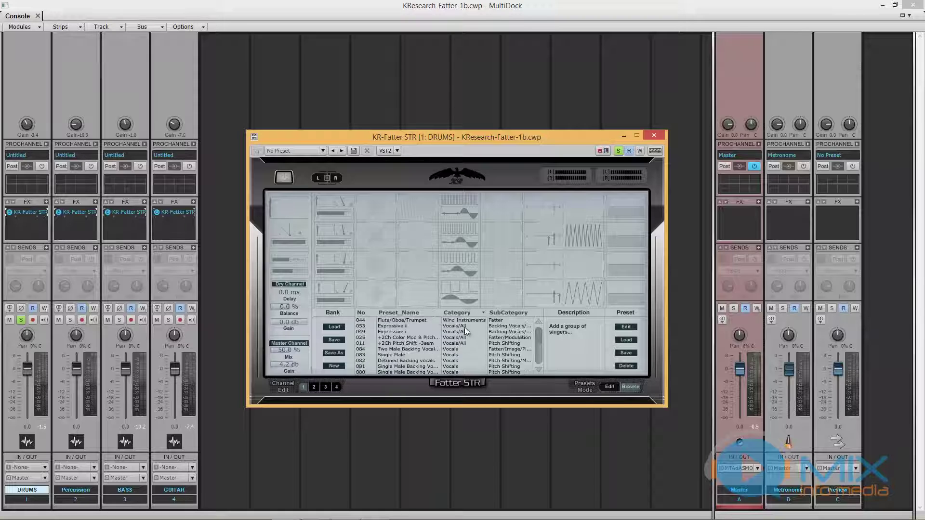
pyautogui.scroll(-8, 464, 323)
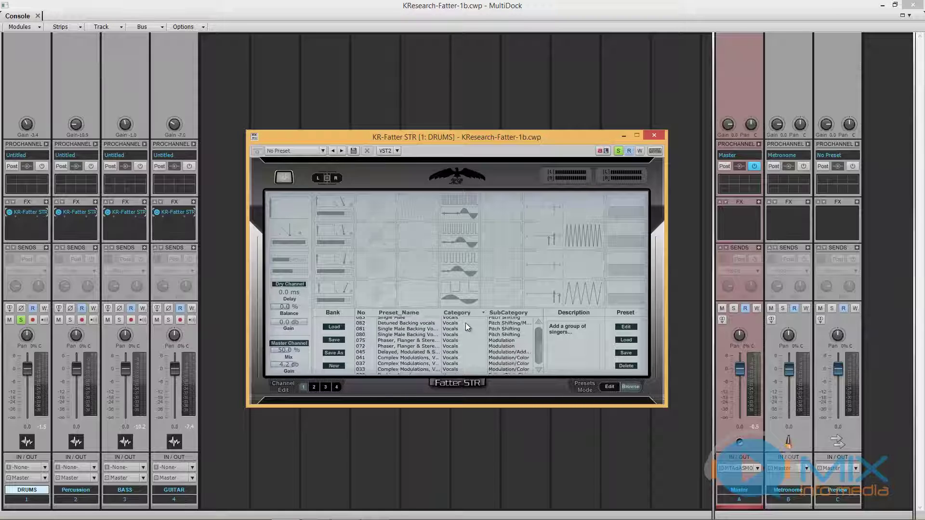
pyautogui.scroll(-3, 463, 336)
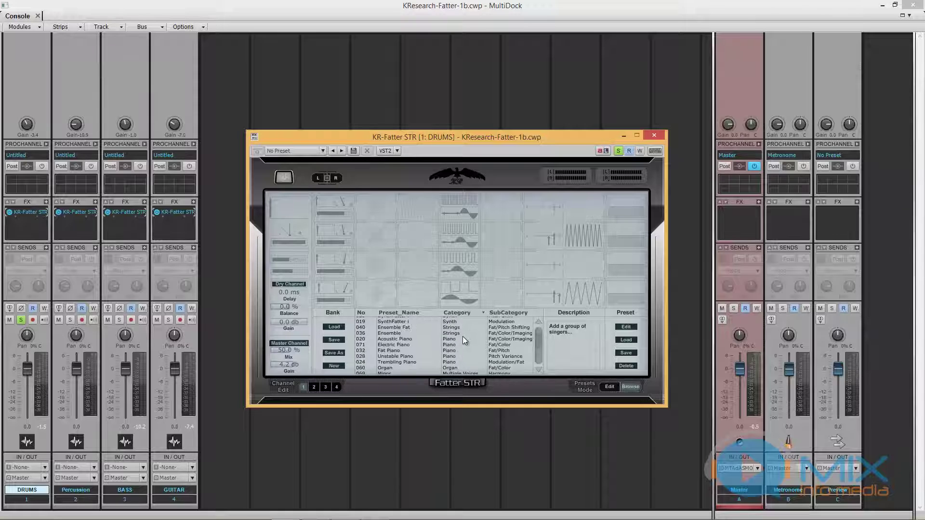
pyautogui.scroll(10, 464, 337)
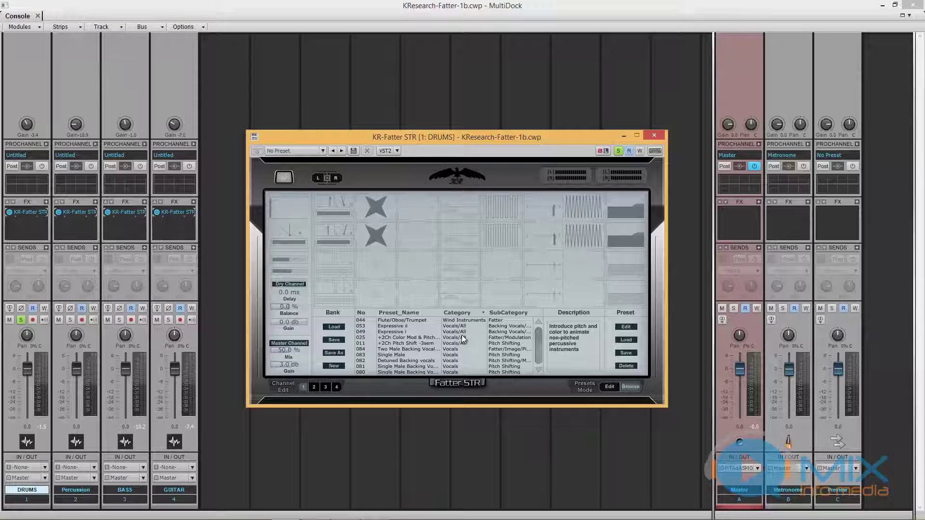
# Load preset 053 Expressive ii, then switch the plugin off and on twice to compare.
pyautogui.click(379, 326)
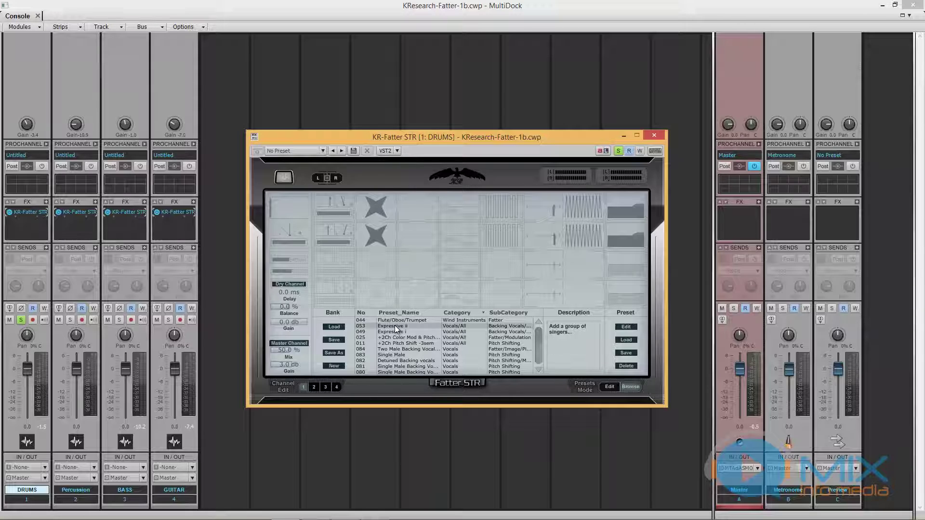
pyautogui.click(287, 180)
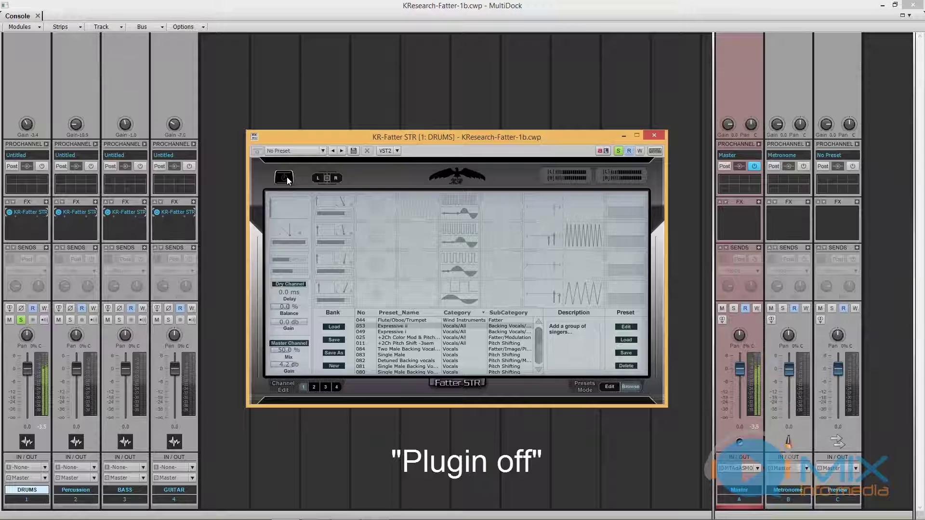
pyautogui.click(287, 179)
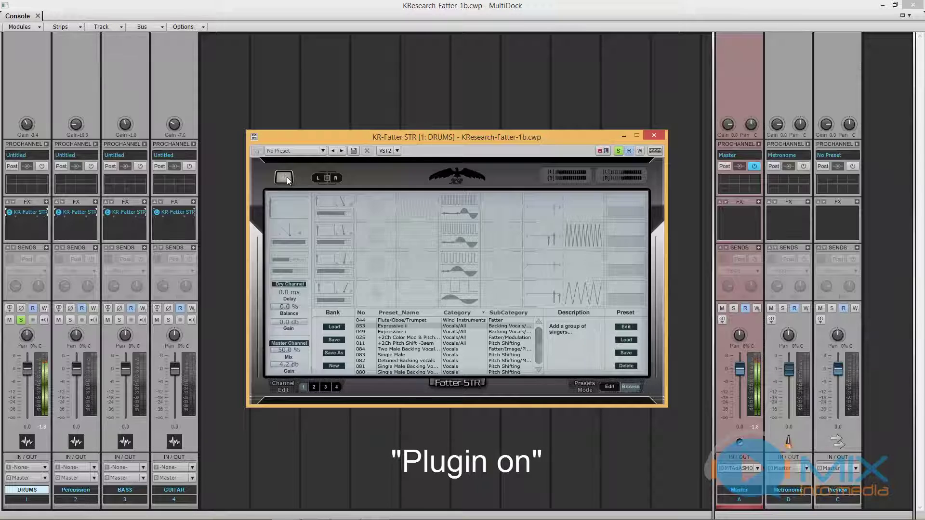
pyautogui.click(284, 178)
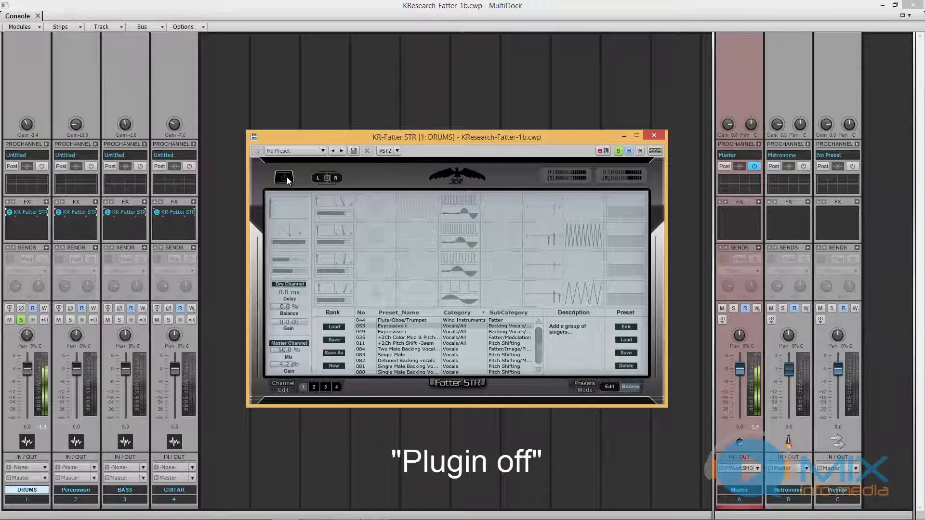
pyautogui.click(285, 178)
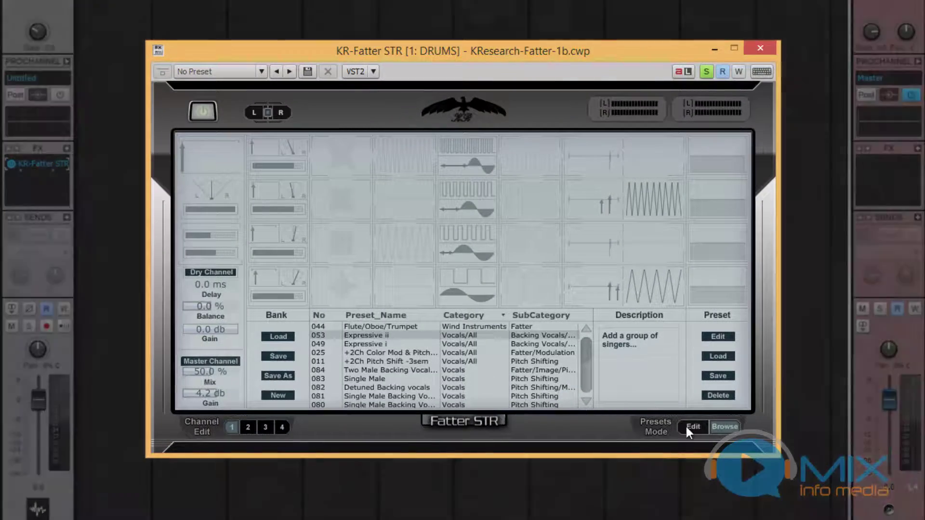
# Switch Presets Mode to Edit and view channels 2, 3, 4, then channel 1 again.
pyautogui.click(688, 427)
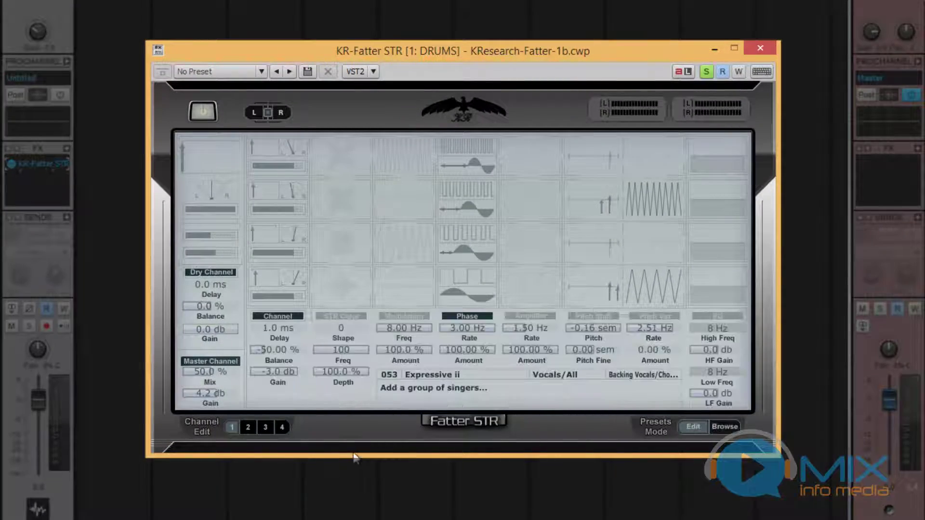
pyautogui.click(249, 426)
pyautogui.click(265, 427)
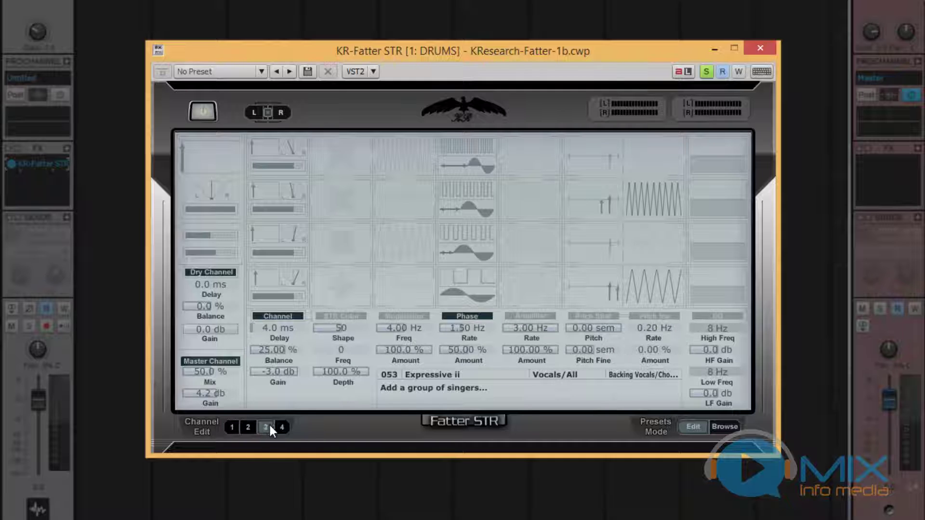
pyautogui.click(280, 428)
pyautogui.click(231, 427)
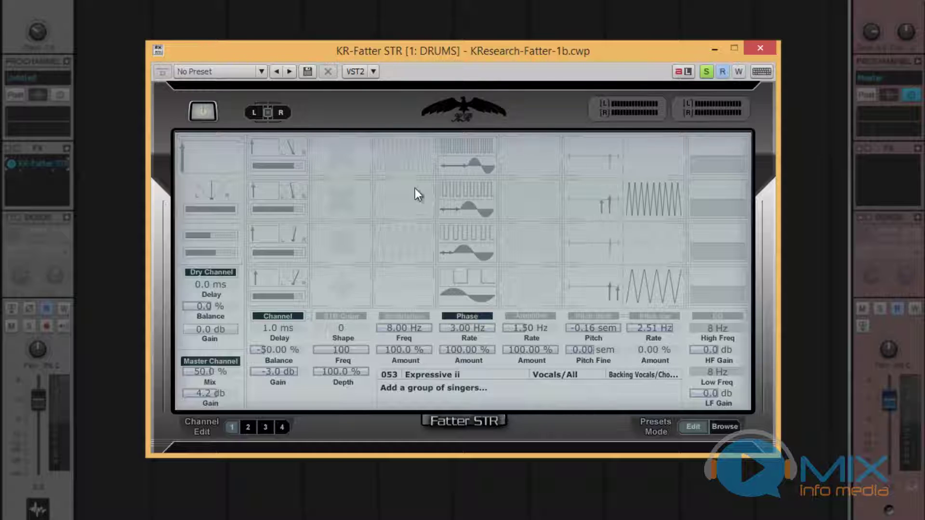
# Back in the browser, audition Expressive i, +2Ch Pitch Shift -3sem and the two-male backing vocal preset.
pyautogui.click(722, 427)
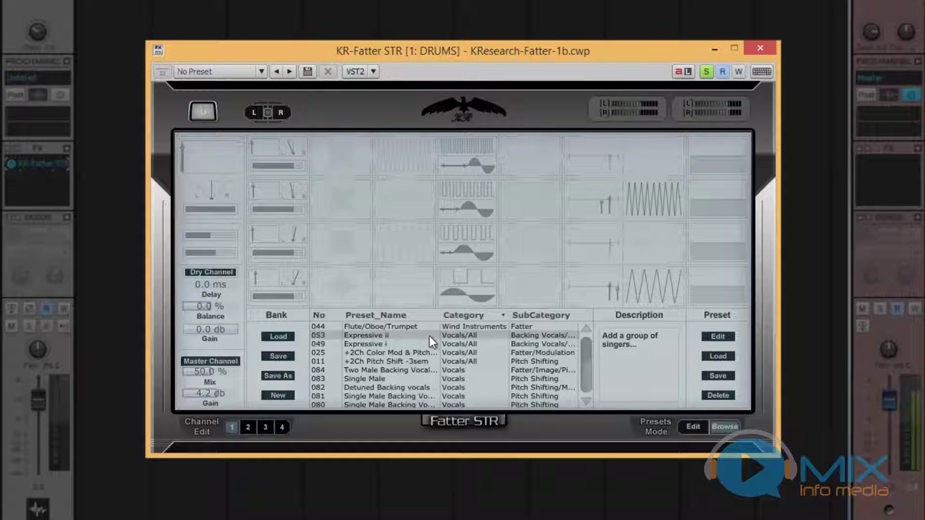
pyautogui.click(401, 343)
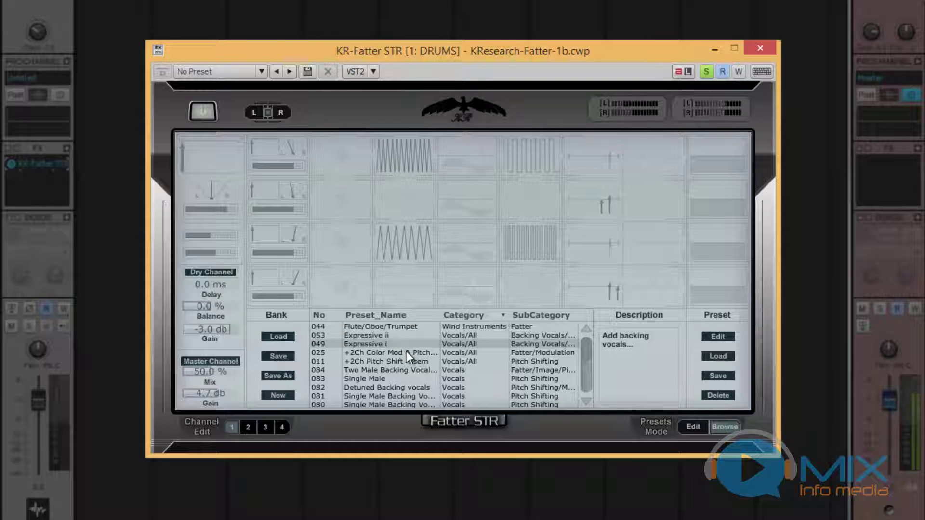
pyautogui.click(406, 351)
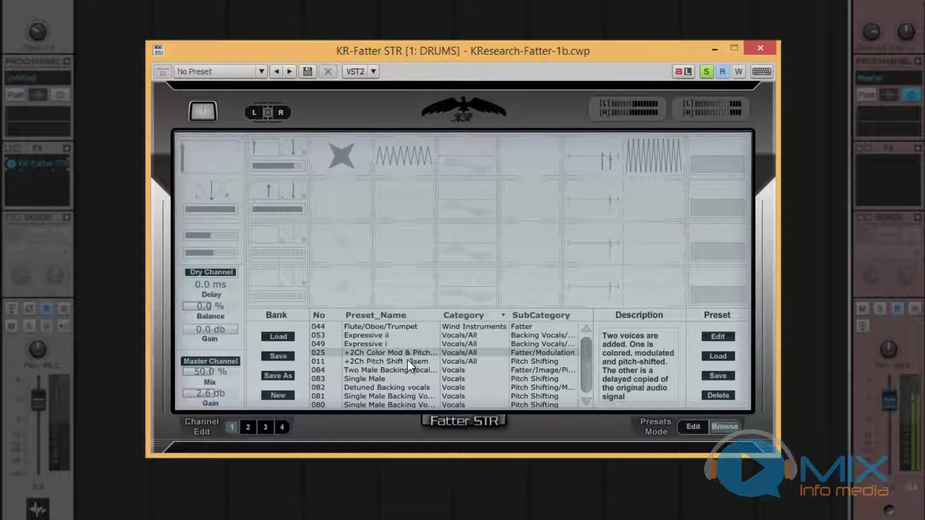
pyautogui.click(407, 359)
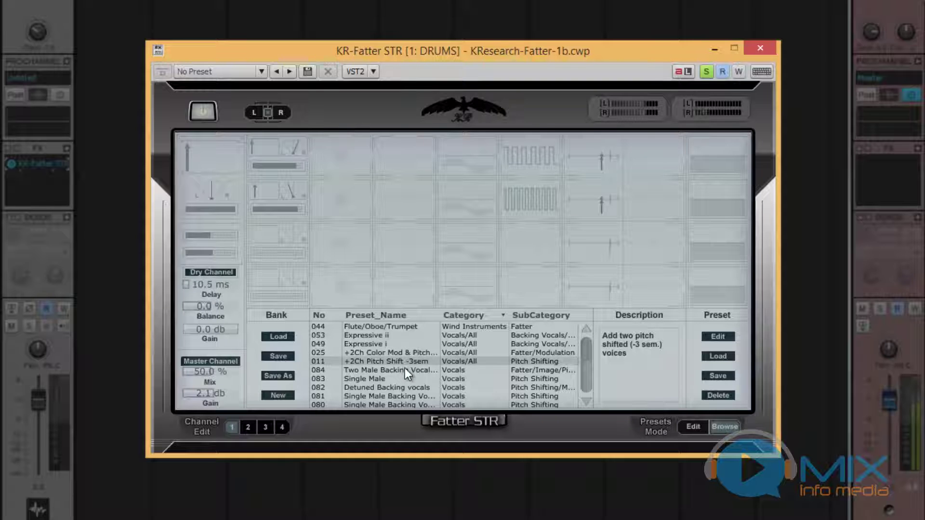
pyautogui.click(405, 368)
# Audition SynthDetune ii, SynthDetune i and Ensemble Fat, then load the Modulations ii drum preset.
pyautogui.scroll(-10, 405, 368)
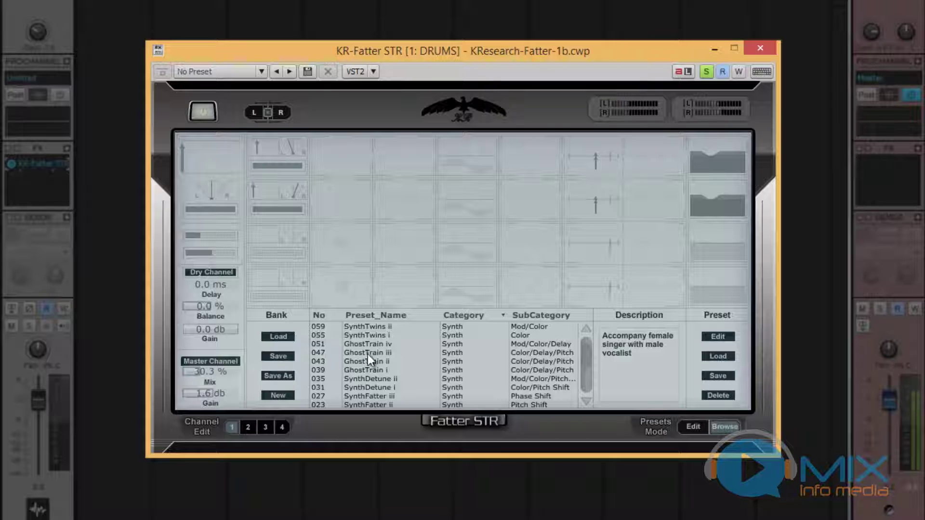
pyautogui.click(369, 378)
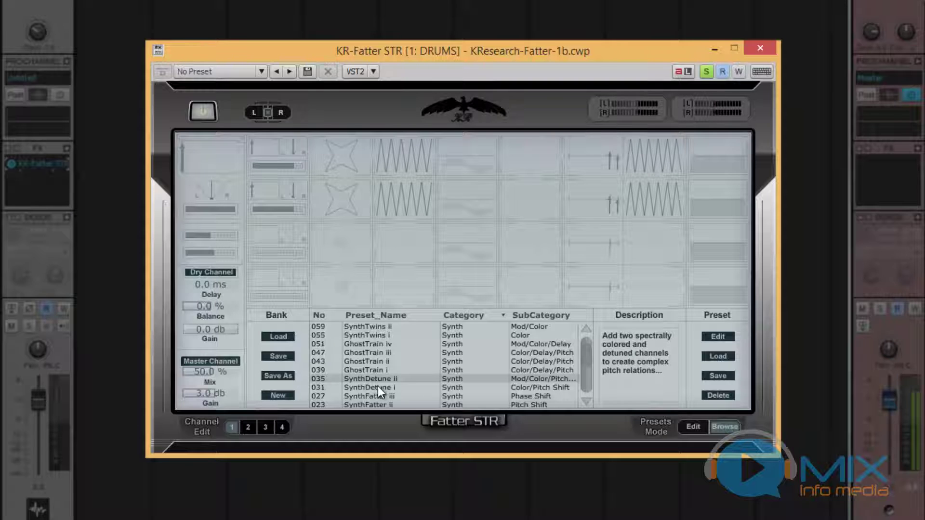
pyautogui.click(378, 388)
pyautogui.scroll(-2, 391, 385)
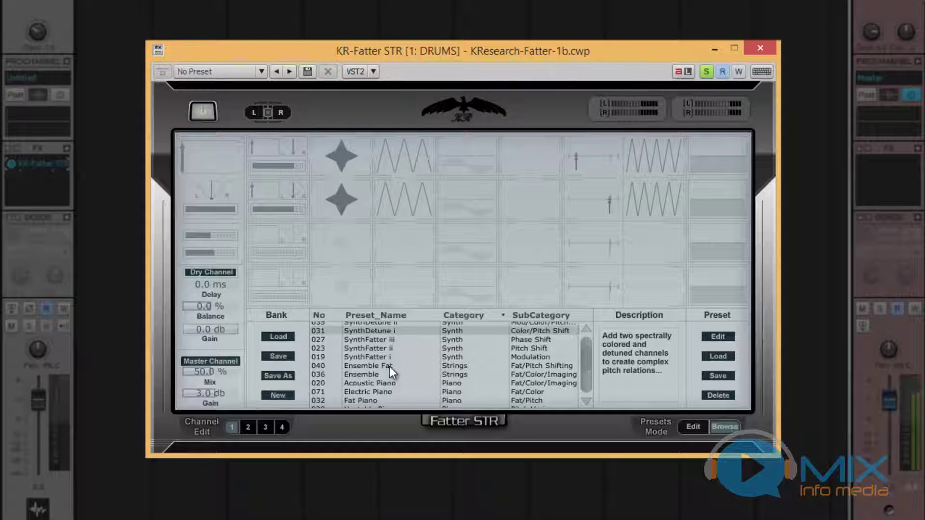
pyautogui.click(389, 366)
pyautogui.scroll(-7, 390, 367)
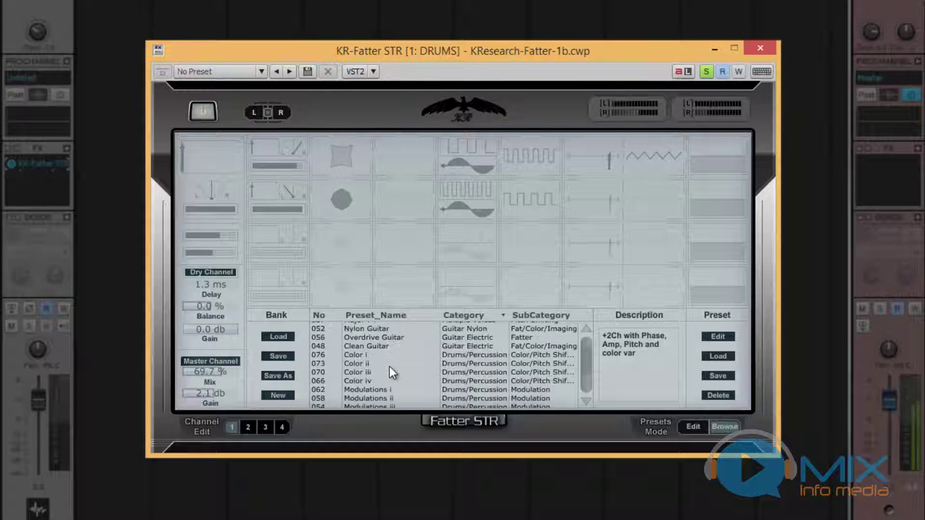
pyautogui.scroll(-8, 386, 366)
pyautogui.scroll(-4, 378, 363)
pyautogui.scroll(7, 376, 363)
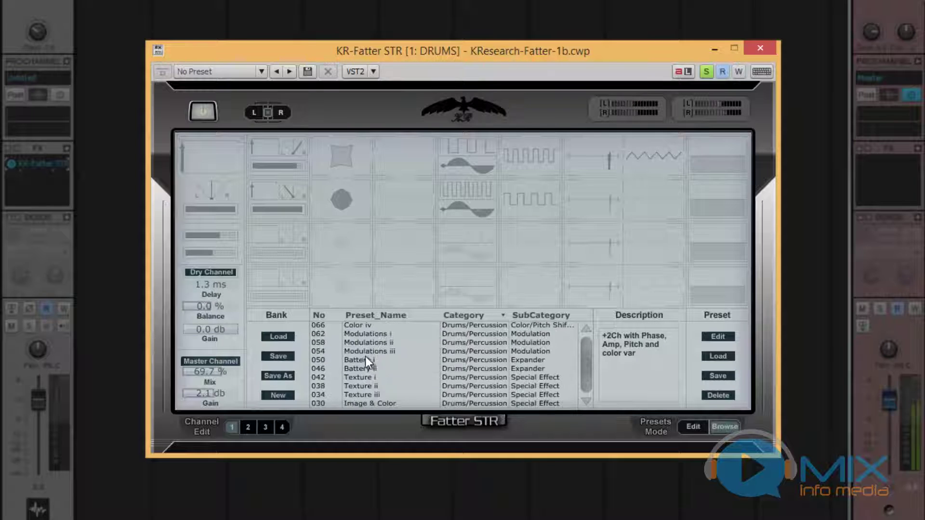
pyautogui.click(363, 342)
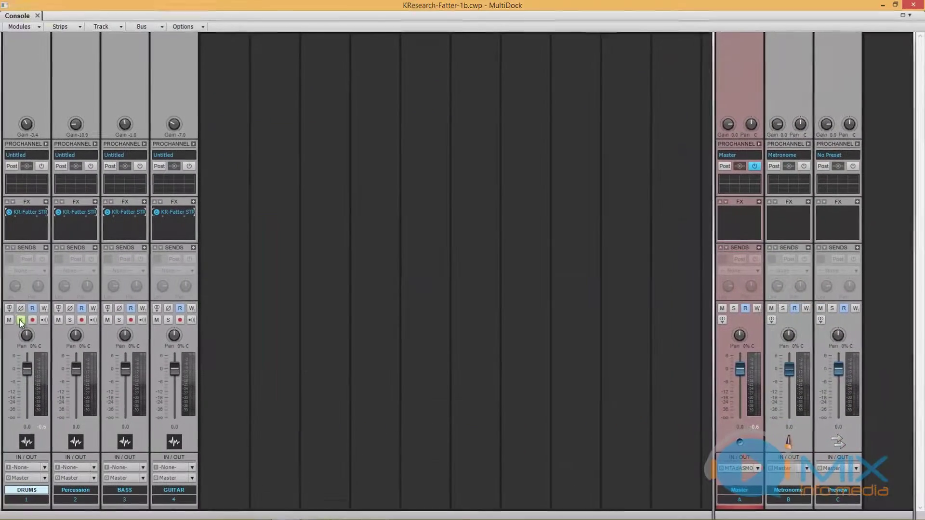
# Unsolo DRUMS, solo GUITAR and open the GUITAR track's KR-Fatter STR.
pyautogui.click(20, 319)
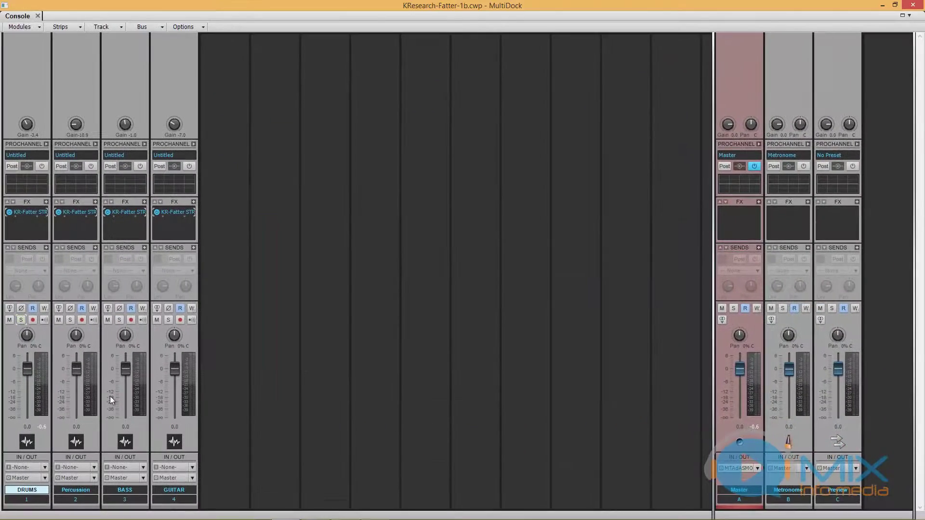
pyautogui.click(168, 319)
pyautogui.doubleClick(168, 212)
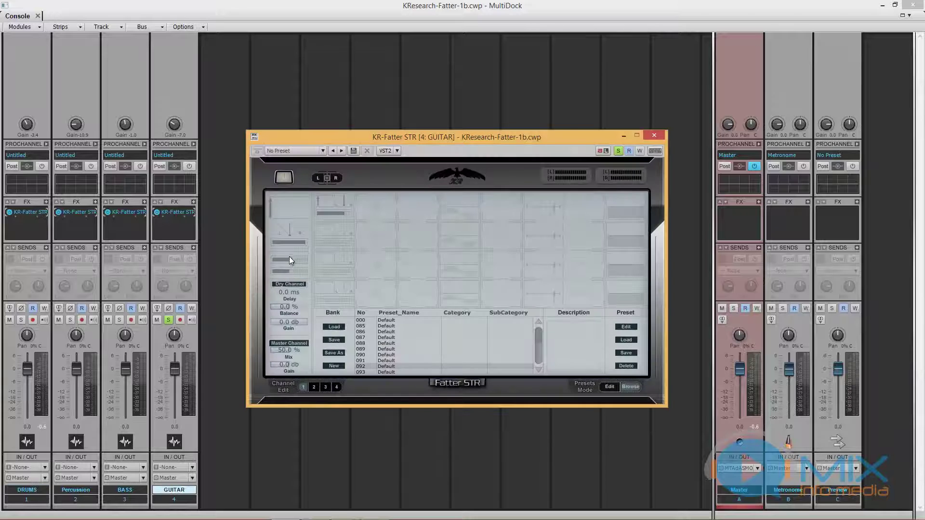
# Toggle the GUITAR plugin's power and switch Presets Mode to Edit and back to Browse.
pyautogui.click(285, 177)
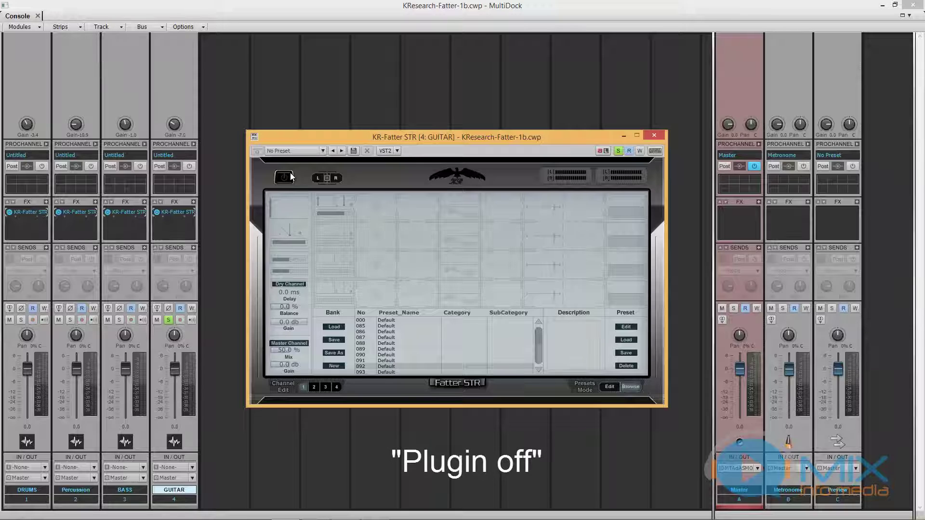
pyautogui.click(615, 386)
pyautogui.click(631, 387)
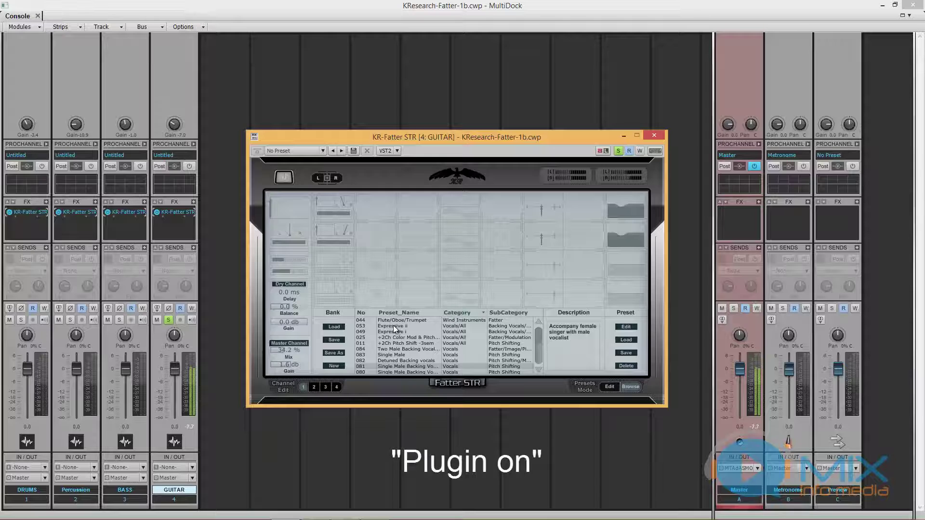
# Audition the +2Ch color mod, +2Ch Pitch Shift -3sem and backing vocal presets, then load 056 Overdrive Guitar.
pyautogui.click(394, 337)
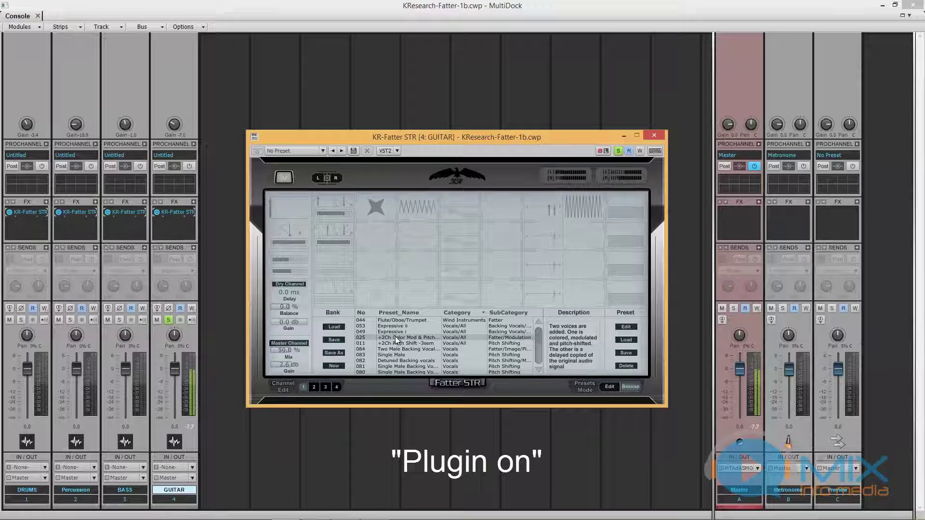
pyautogui.click(399, 342)
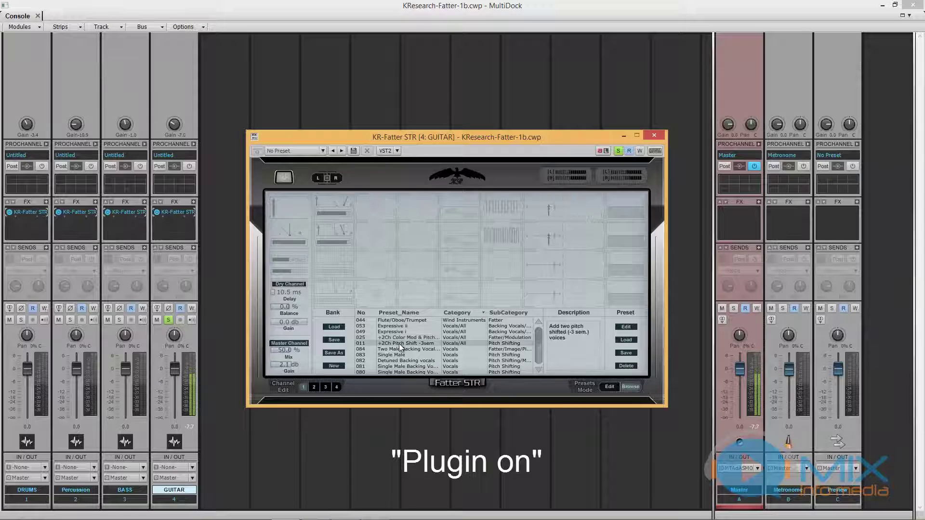
pyautogui.click(400, 347)
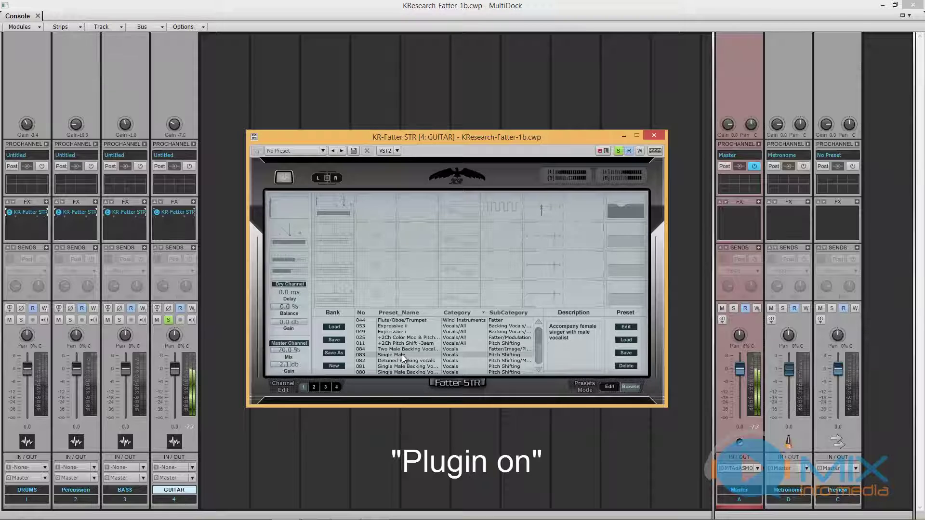
pyautogui.scroll(-3, 402, 354)
pyautogui.scroll(-5, 403, 355)
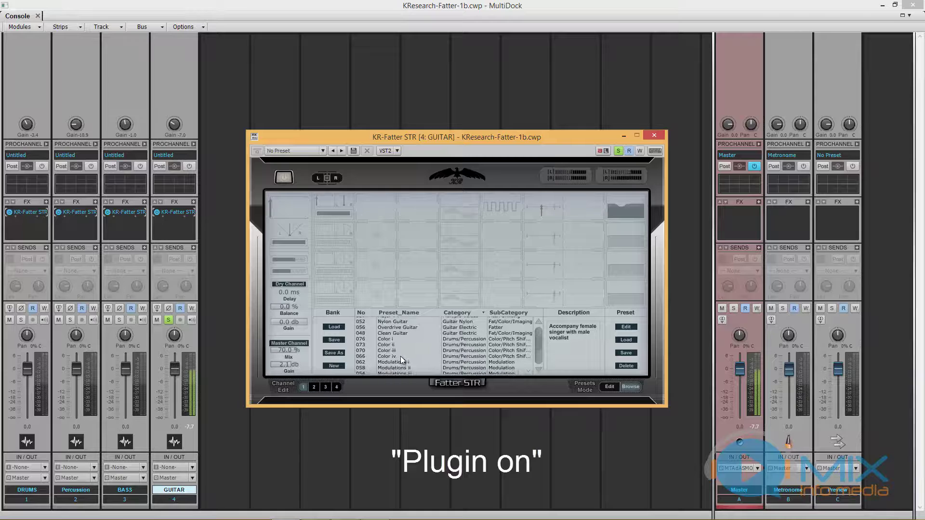
pyautogui.click(378, 346)
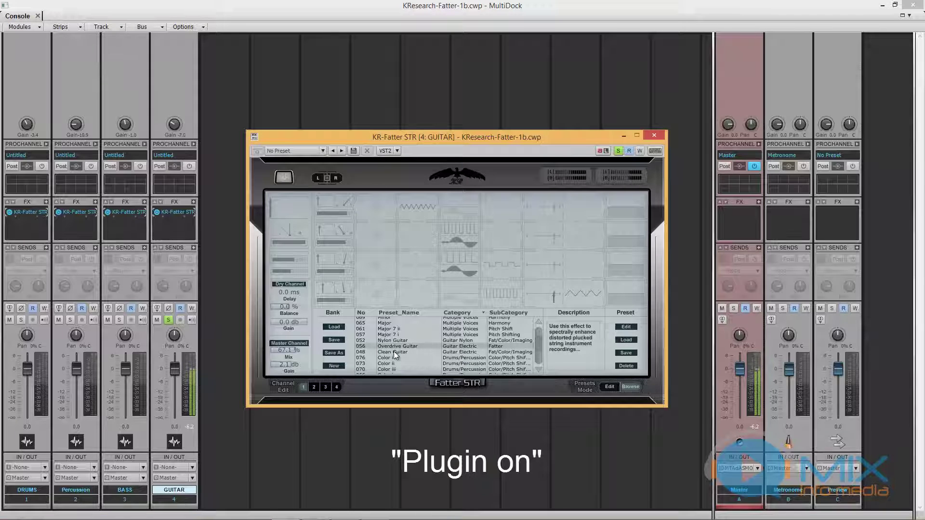
pyautogui.click(286, 179)
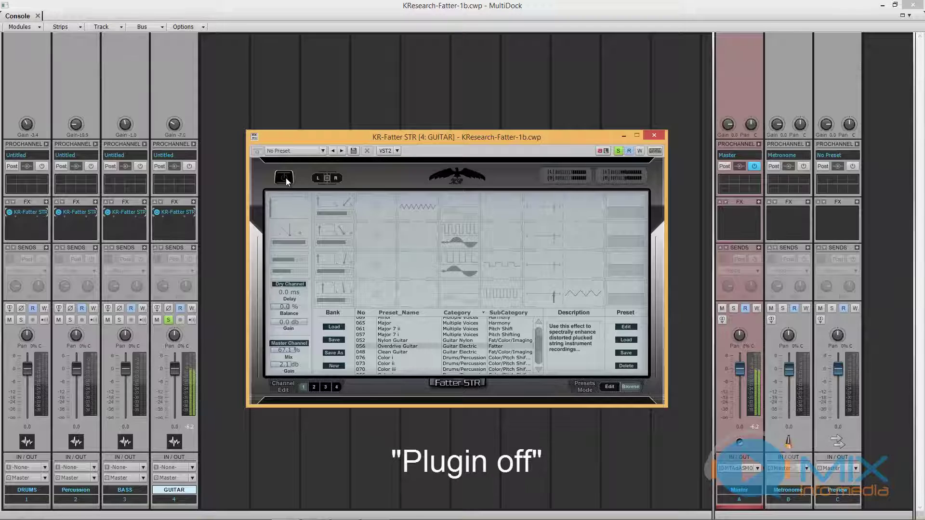
pyautogui.click(285, 178)
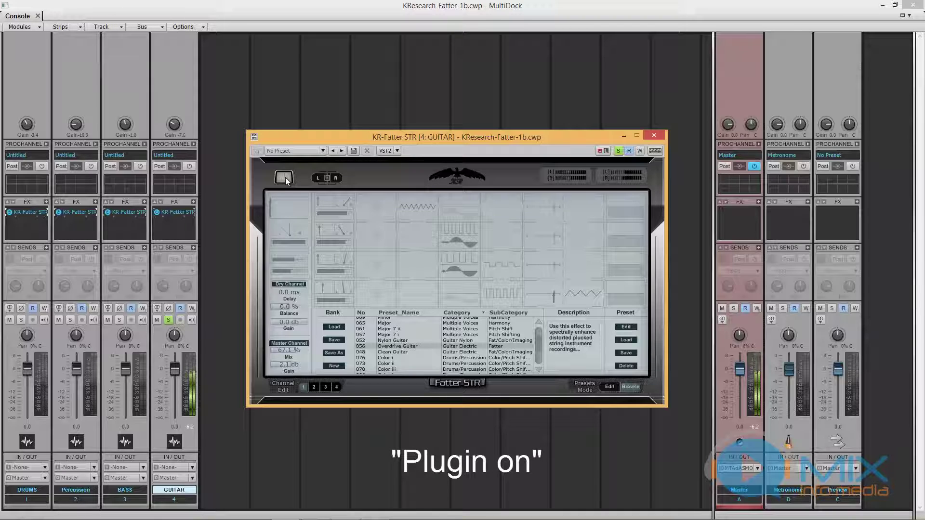
pyautogui.click(286, 179)
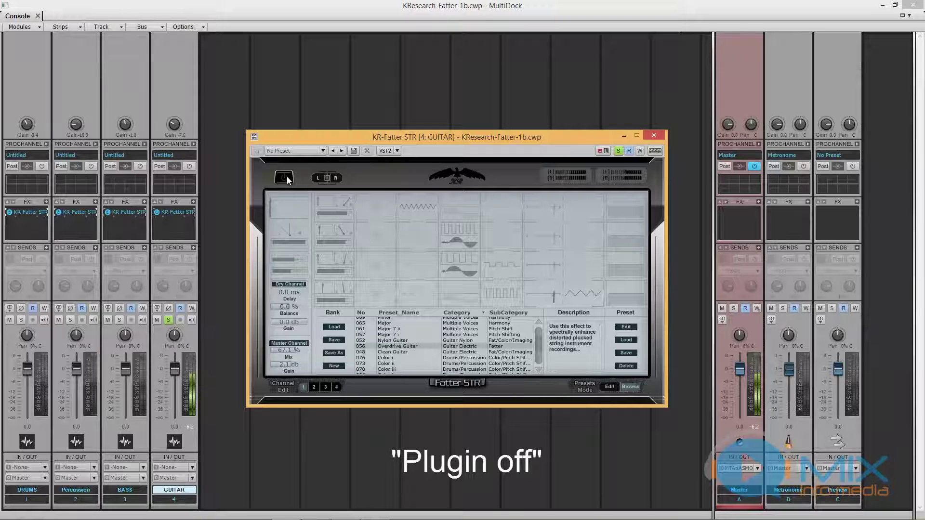
pyautogui.click(285, 179)
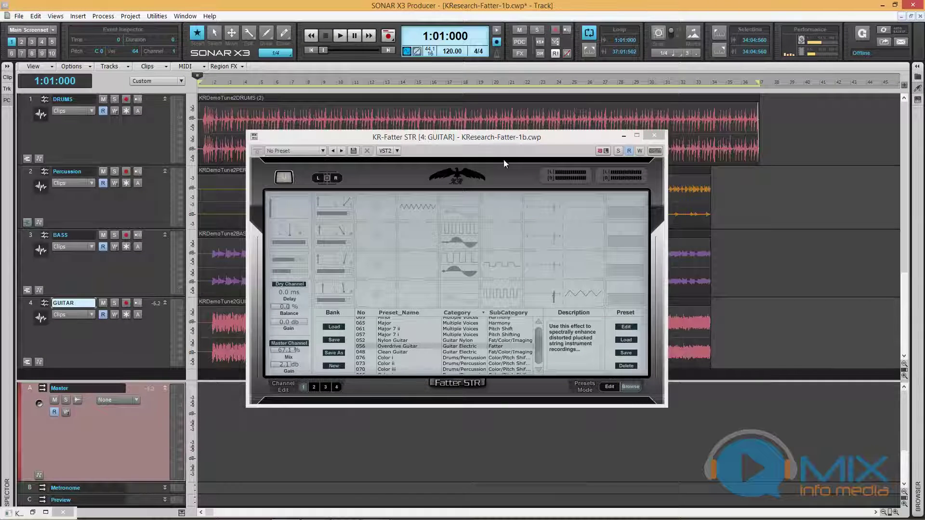
# Toggle the global FX bypass, start playback, and bypass then restore all effects while it plays.
pyautogui.click(521, 53)
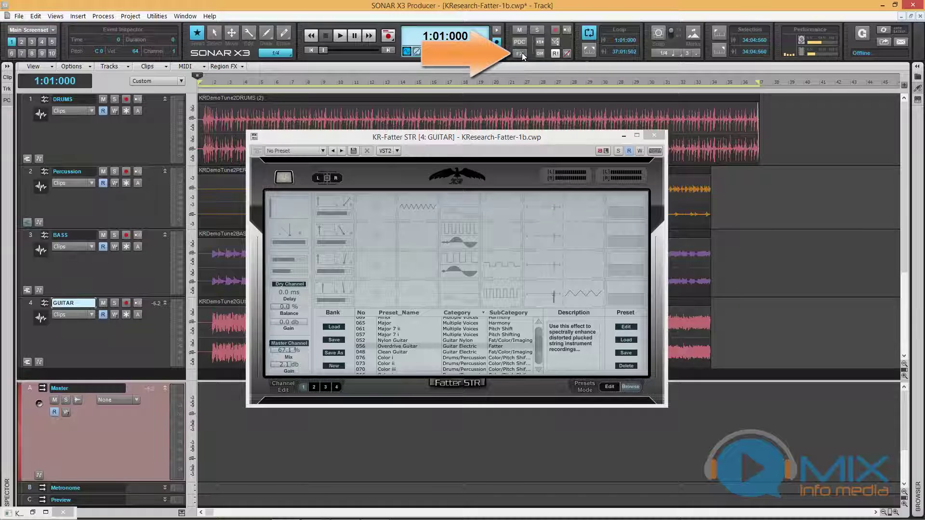
pyautogui.click(522, 53)
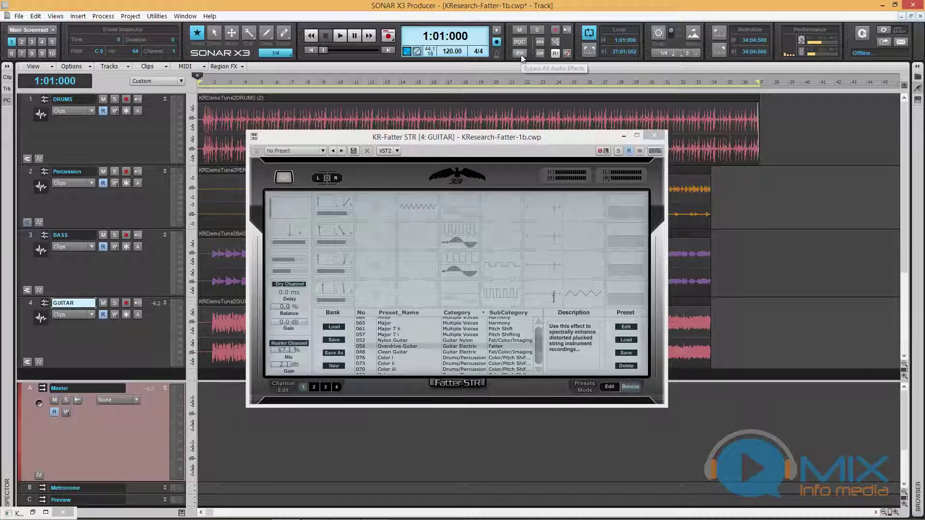
pyautogui.press('space')
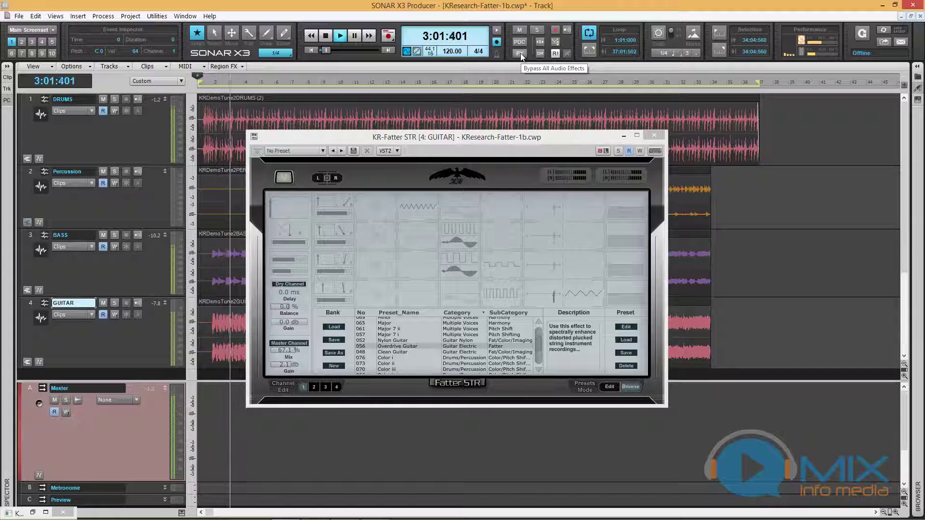
pyautogui.click(520, 53)
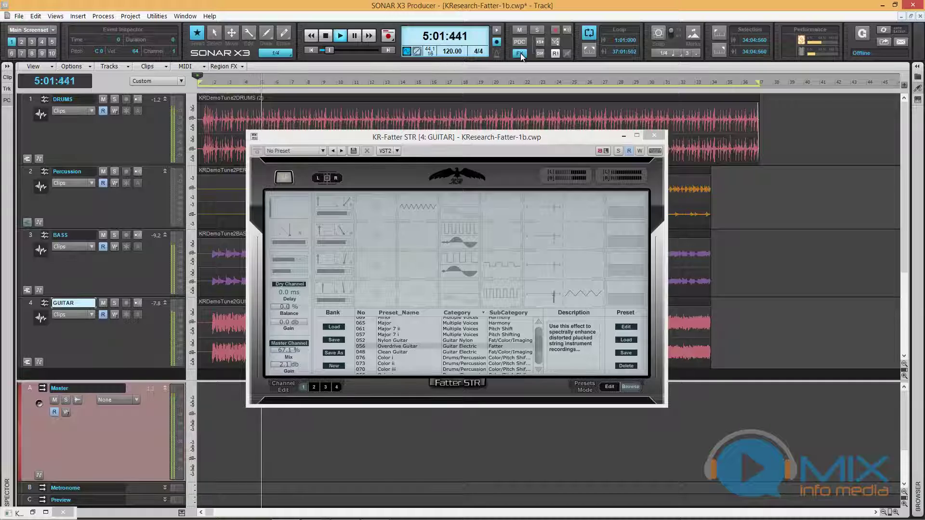
pyautogui.click(520, 53)
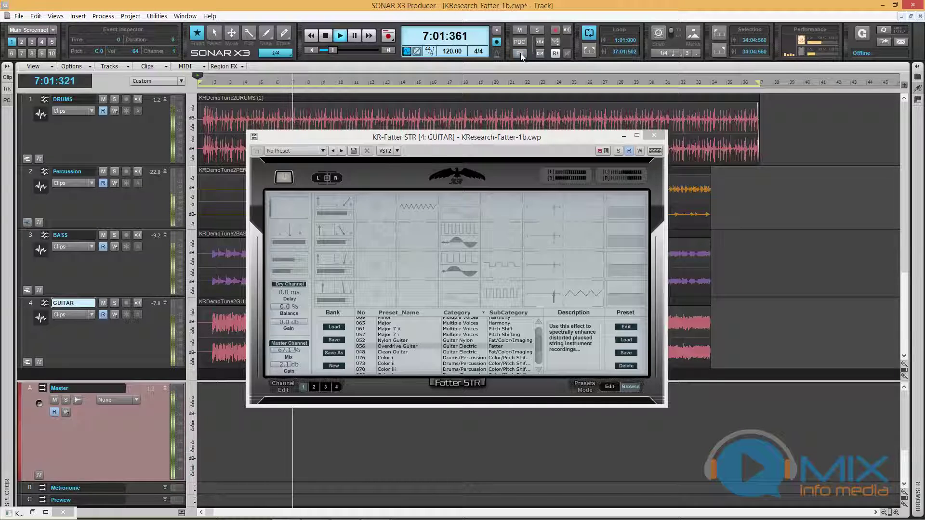